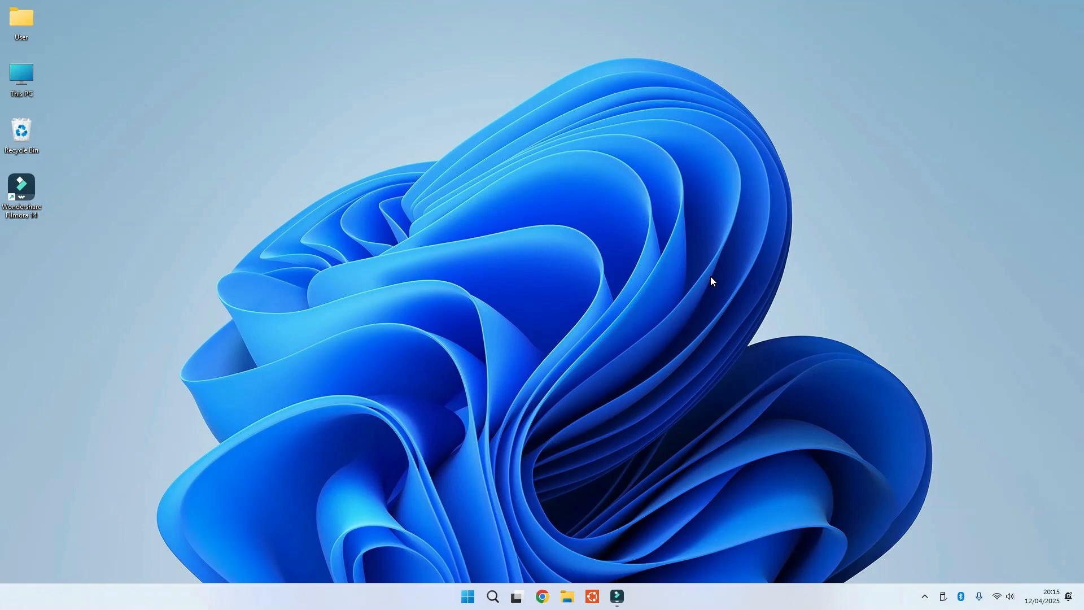
Try to launch regedit from the Run dialog.
{"action": "key", "text": "super+r"}
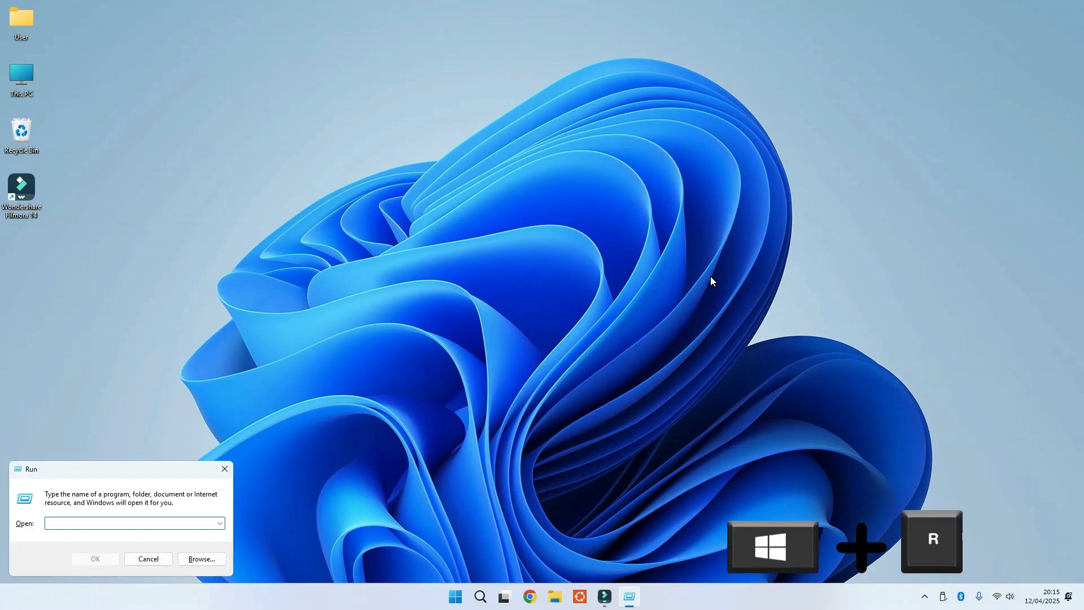
{"action": "type", "text": "regedit"}
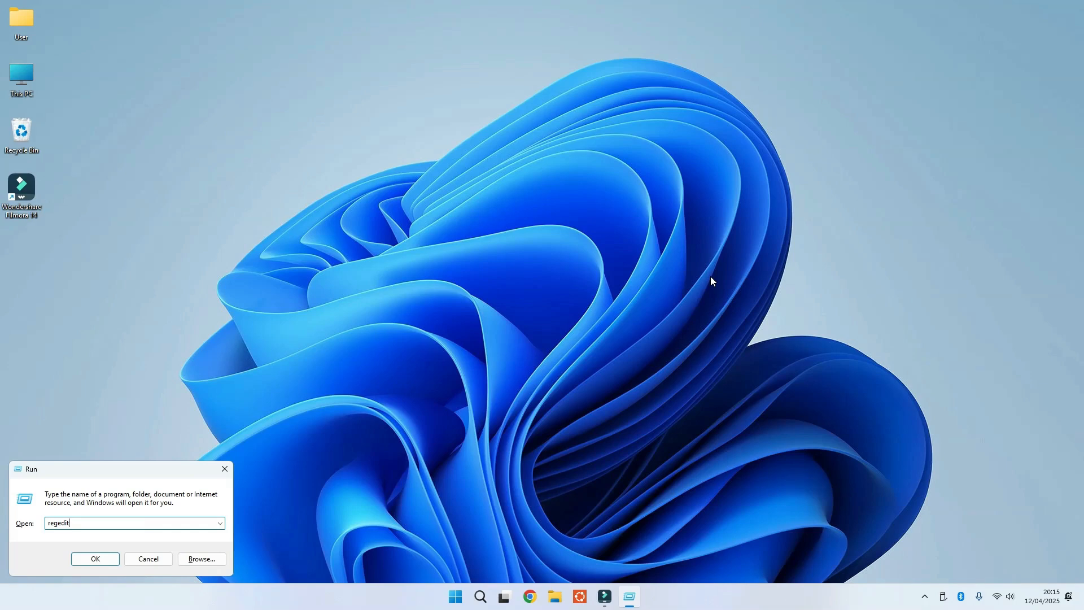
{"action": "key", "text": "Return"}
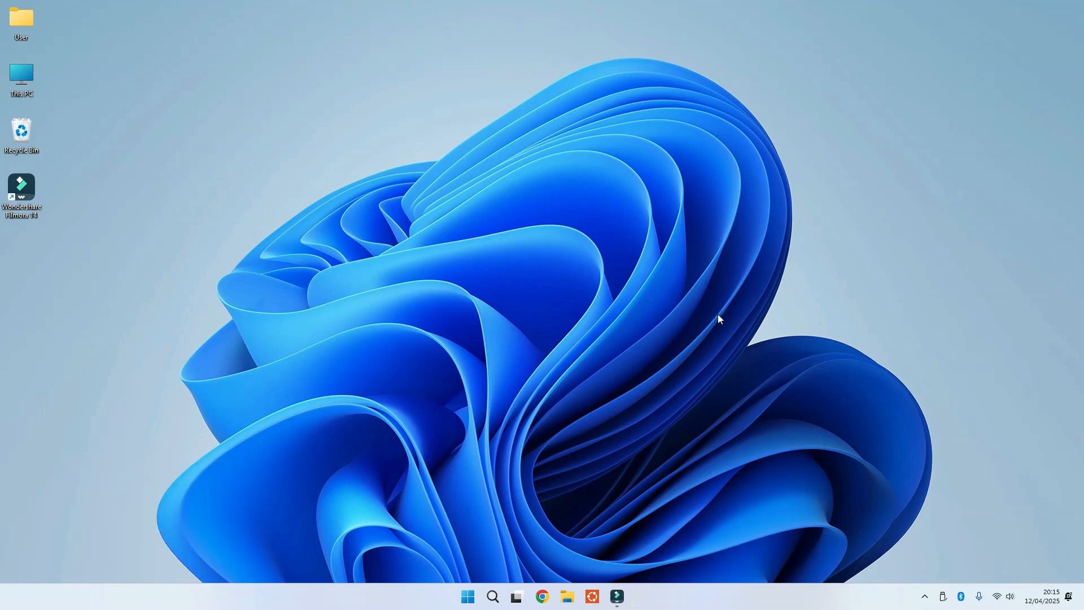
Search the Start menu for reg and open Registry Editor.
{"action": "left_click", "coordinate": [472, 606]}
{"action": "type", "text": "regedit"}
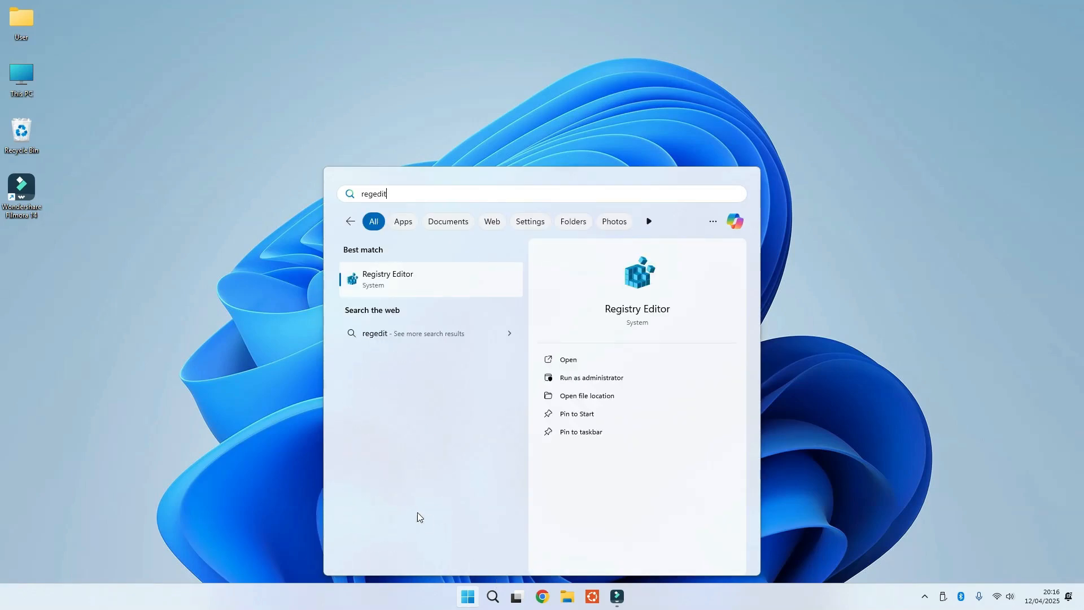
{"action": "key", "text": "BackSpace"}
{"action": "key", "text": "BackSpace"}
{"action": "key", "text": "BackSpace"}
{"action": "key", "text": "BackSpace"}
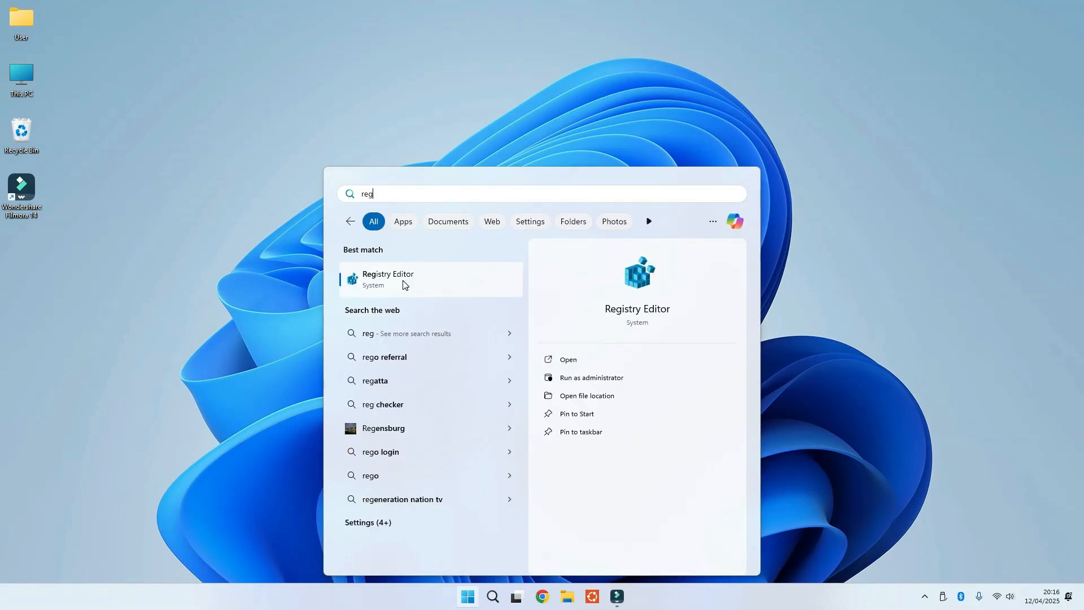
{"action": "left_click", "coordinate": [405, 284]}
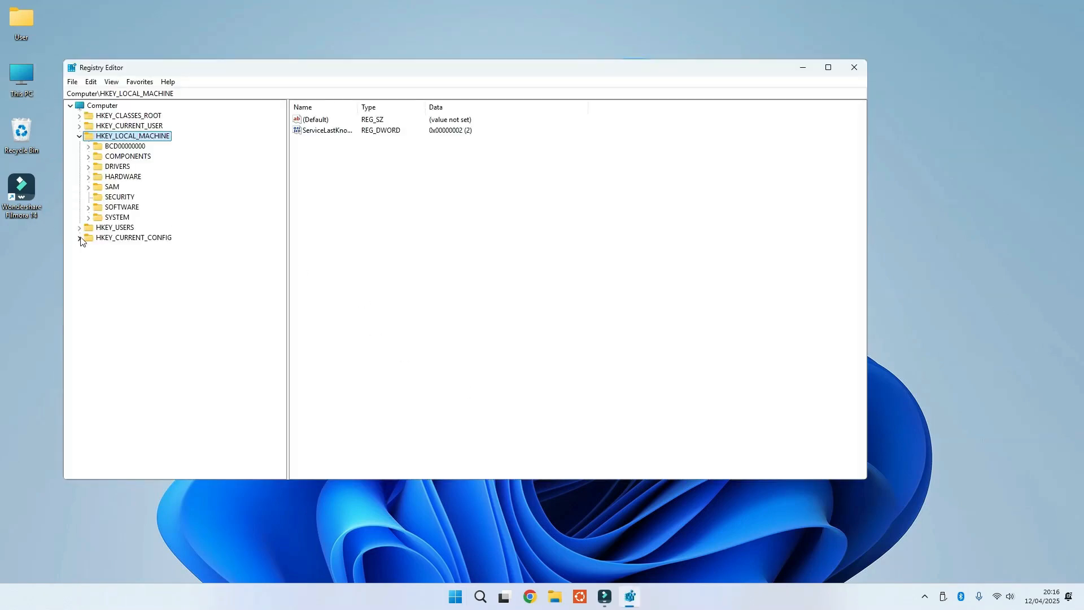
Export the entire registry from Computer to USB BACKUP (D:) as FullRegBACKUP120425 with export range All.
{"action": "left_click", "coordinate": [98, 107]}
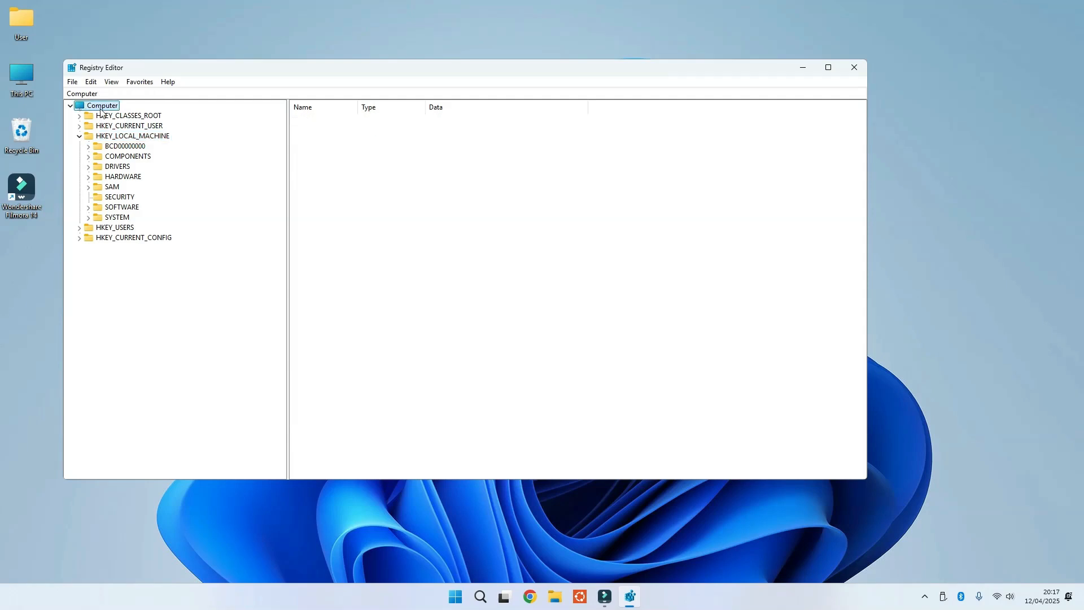
{"action": "left_click", "coordinate": [72, 82]}
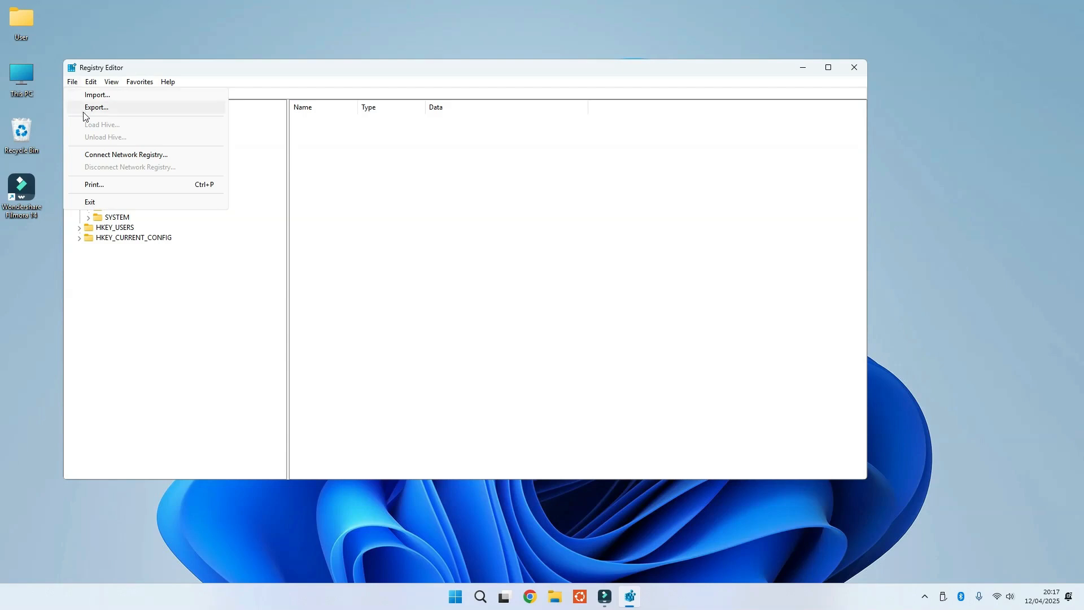
{"action": "left_click", "coordinate": [107, 107]}
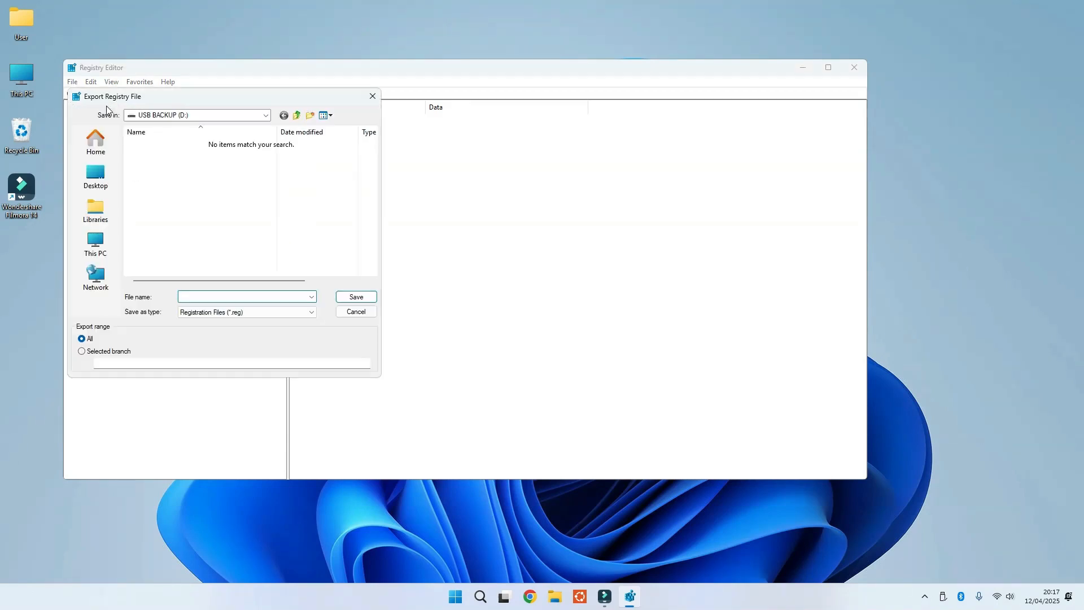
{"action": "left_click_drag", "start_coordinate": [167, 97], "coordinate": [497, 168]}
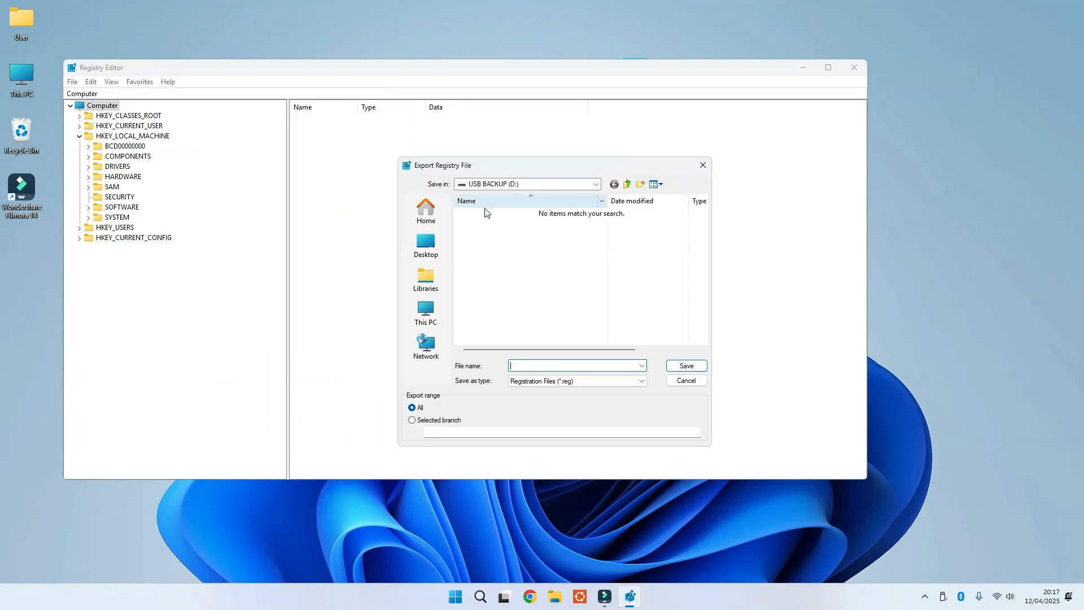
{"action": "left_click", "coordinate": [432, 317]}
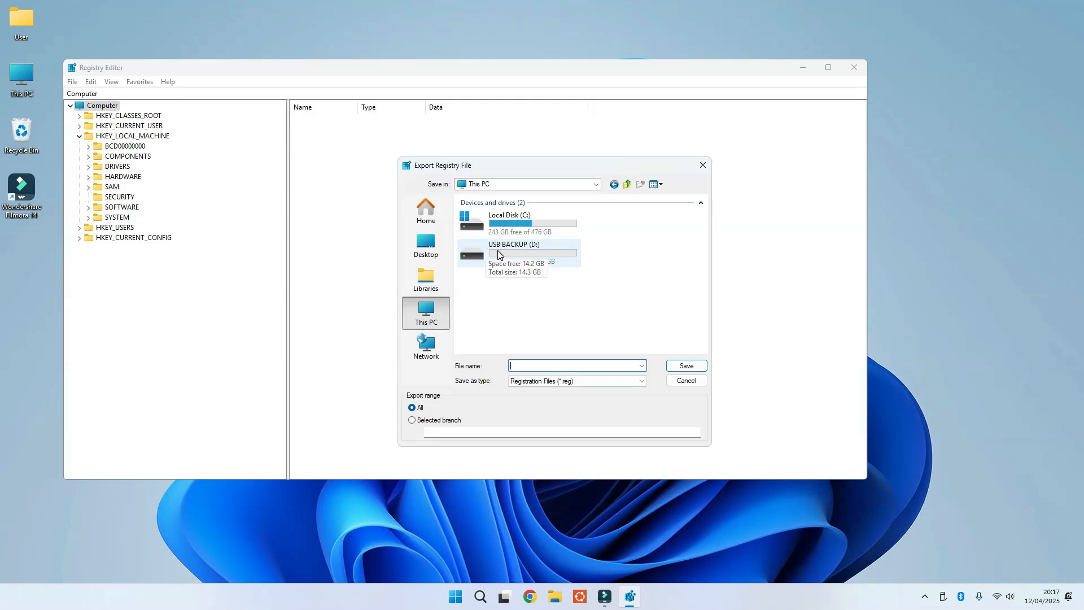
{"action": "double_click", "coordinate": [498, 252]}
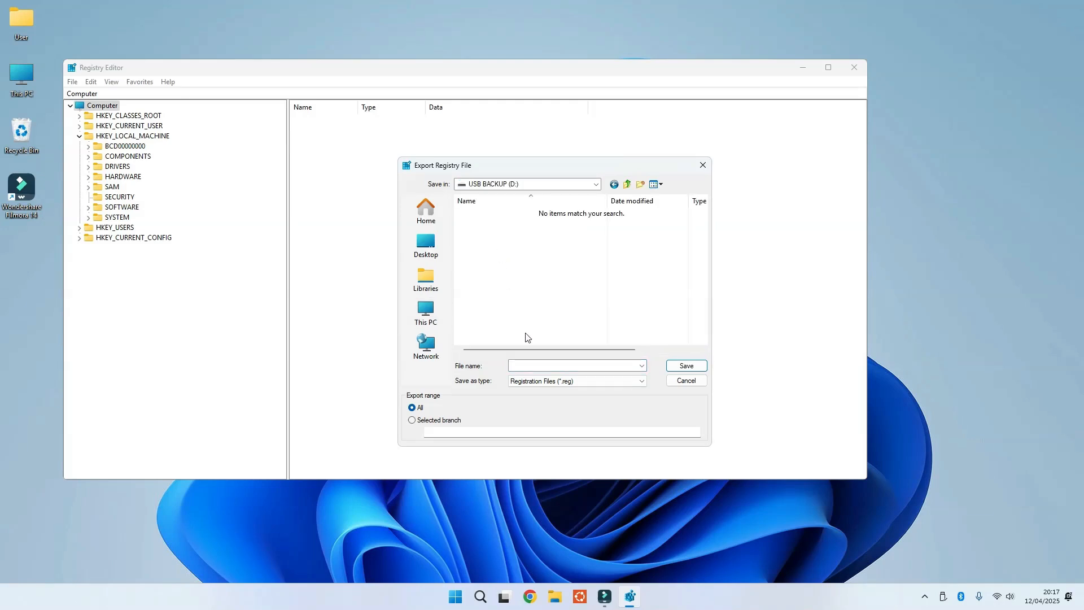
{"action": "left_click", "coordinate": [523, 368]}
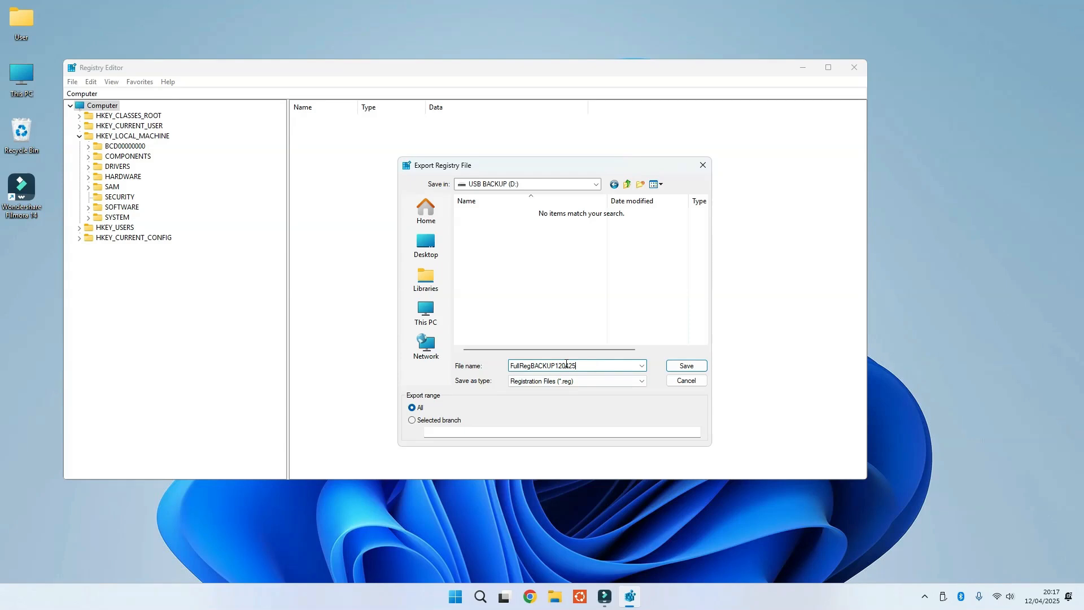
{"action": "left_click", "coordinate": [682, 368]}
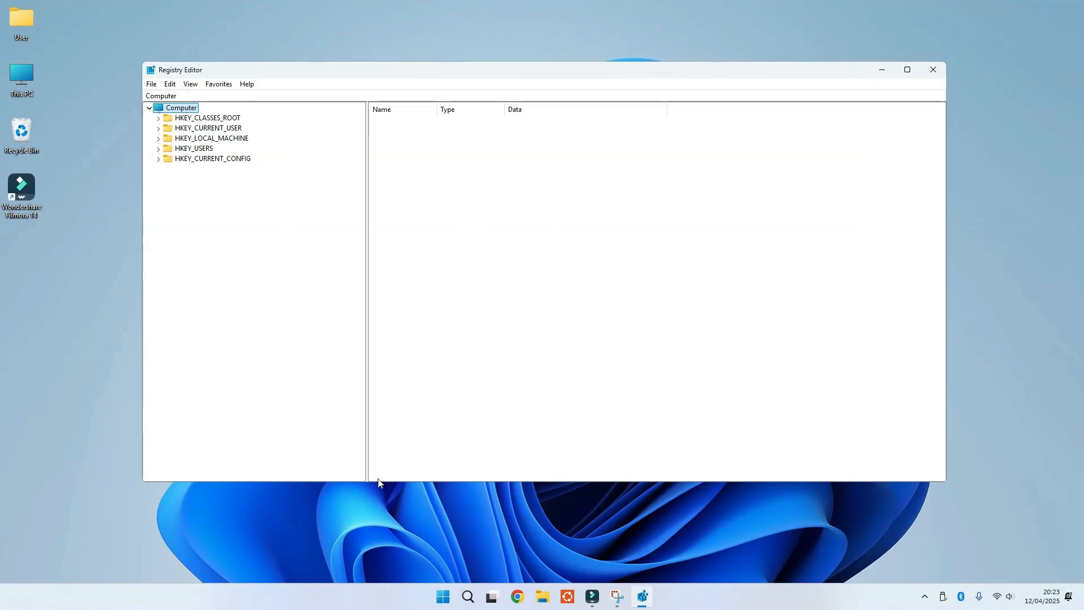
Check the exported backup file on the USB BACKUP (D:) drive in File Explorer, then minimize it.
{"action": "left_click", "coordinate": [540, 598]}
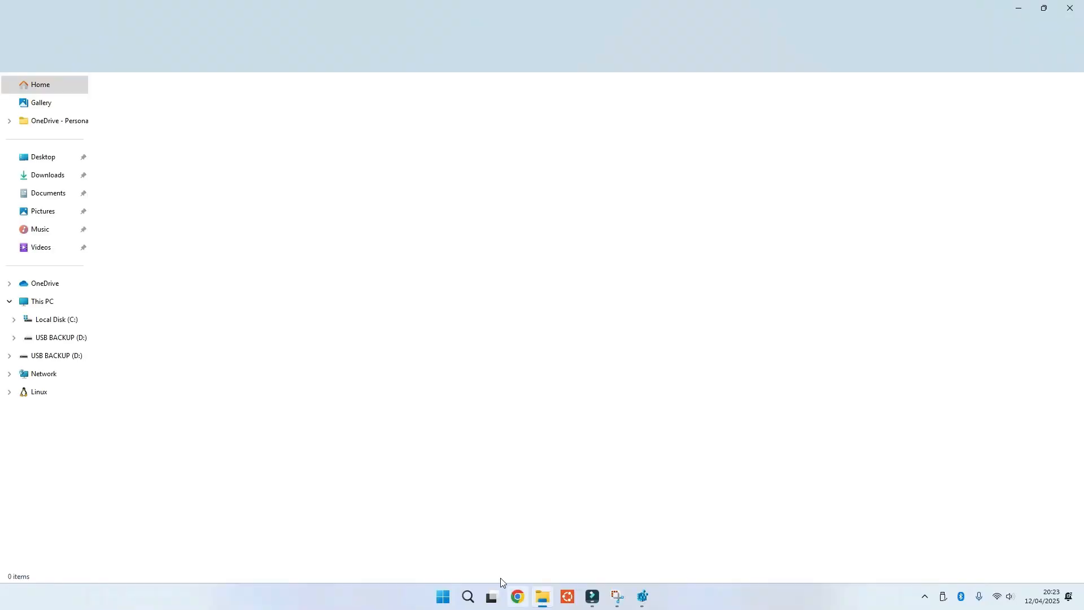
{"action": "left_click", "coordinate": [64, 337]}
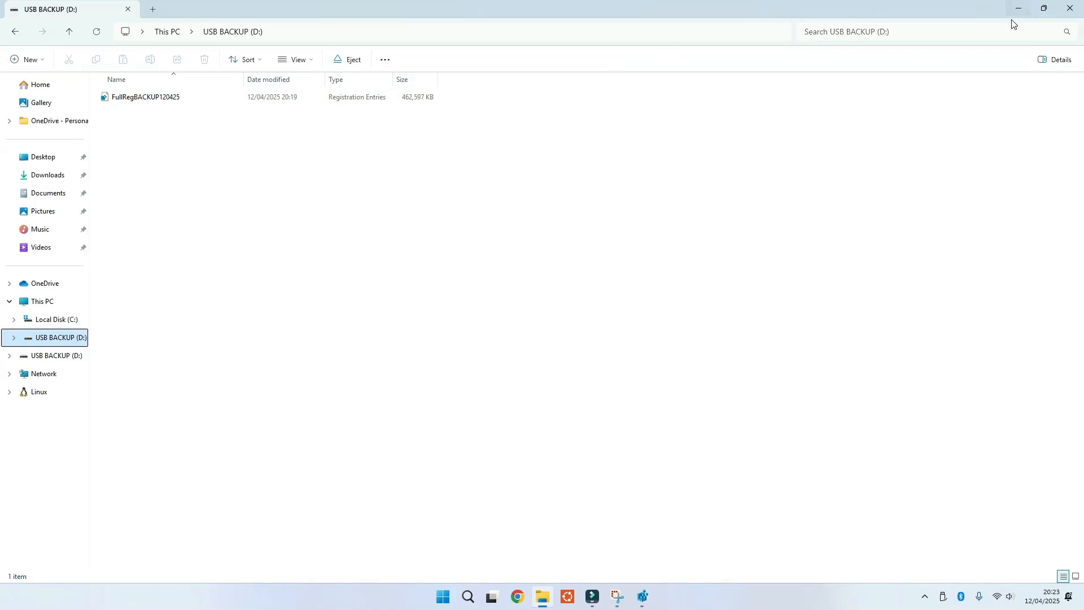
{"action": "left_click", "coordinate": [1064, 9]}
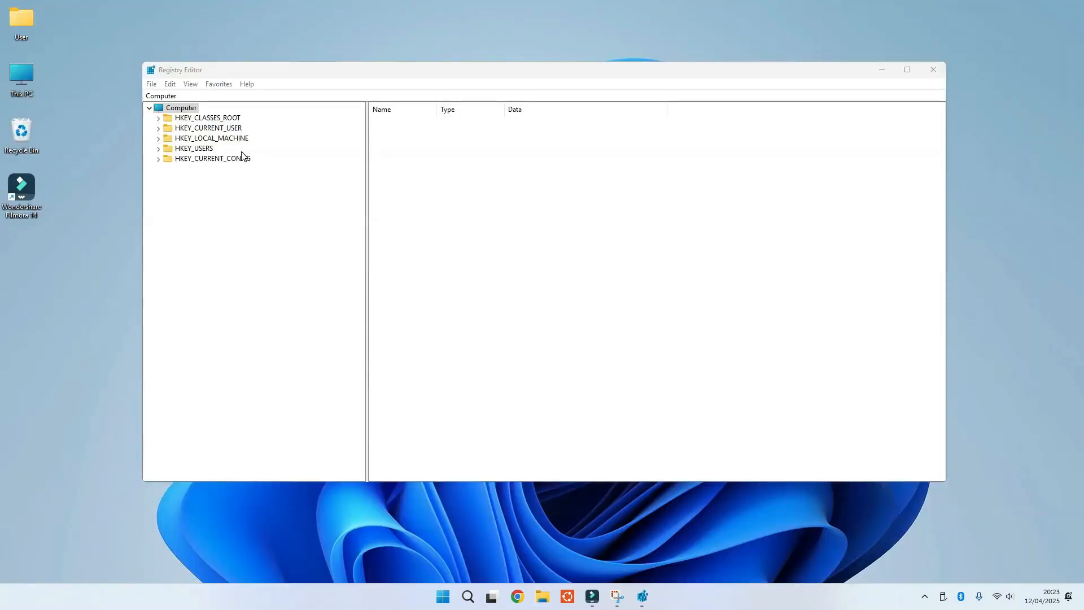
Export the HKEY_LOCAL_MACHINE\SOFTWARE\Microsoft branch to USB BACKUP (D:) as MICROSOFT120425.
{"action": "left_click", "coordinate": [158, 139]}
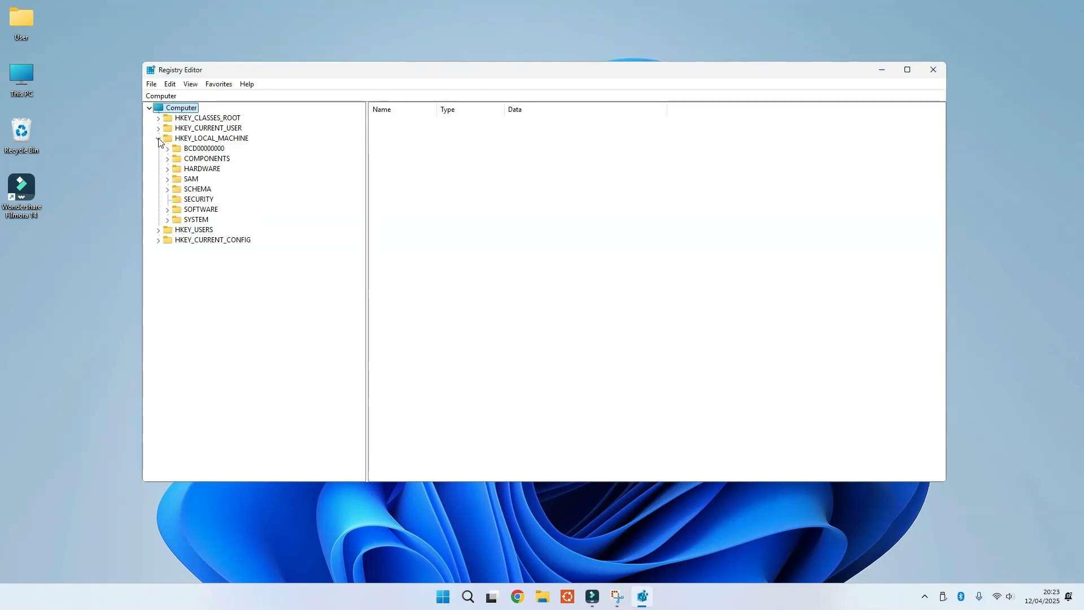
{"action": "left_click", "coordinate": [167, 209]}
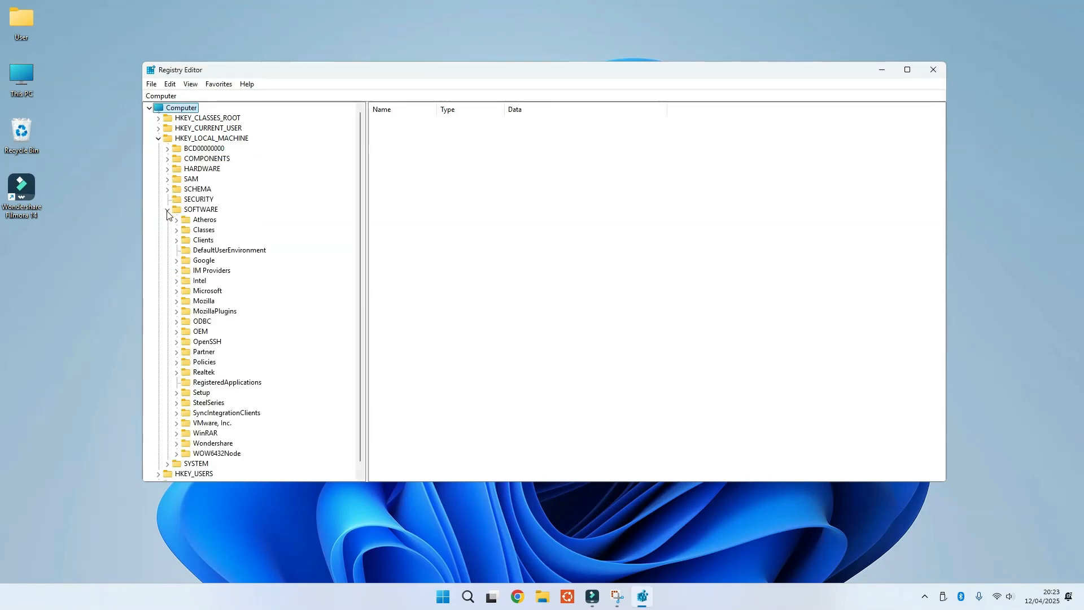
{"action": "left_click", "coordinate": [203, 290]}
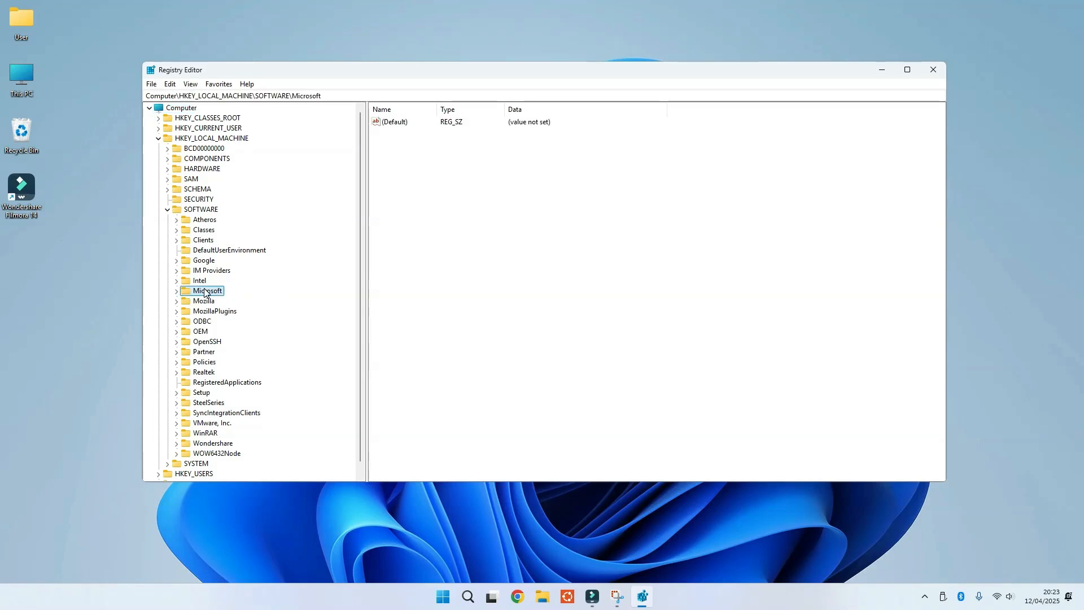
{"action": "right_click", "coordinate": [204, 292]}
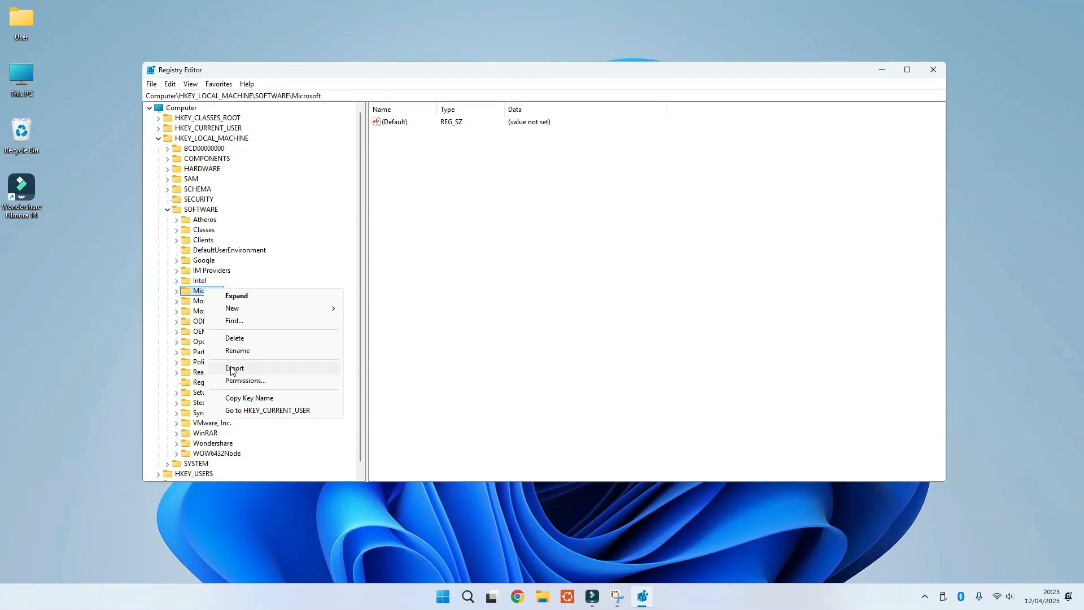
{"action": "left_click", "coordinate": [256, 368]}
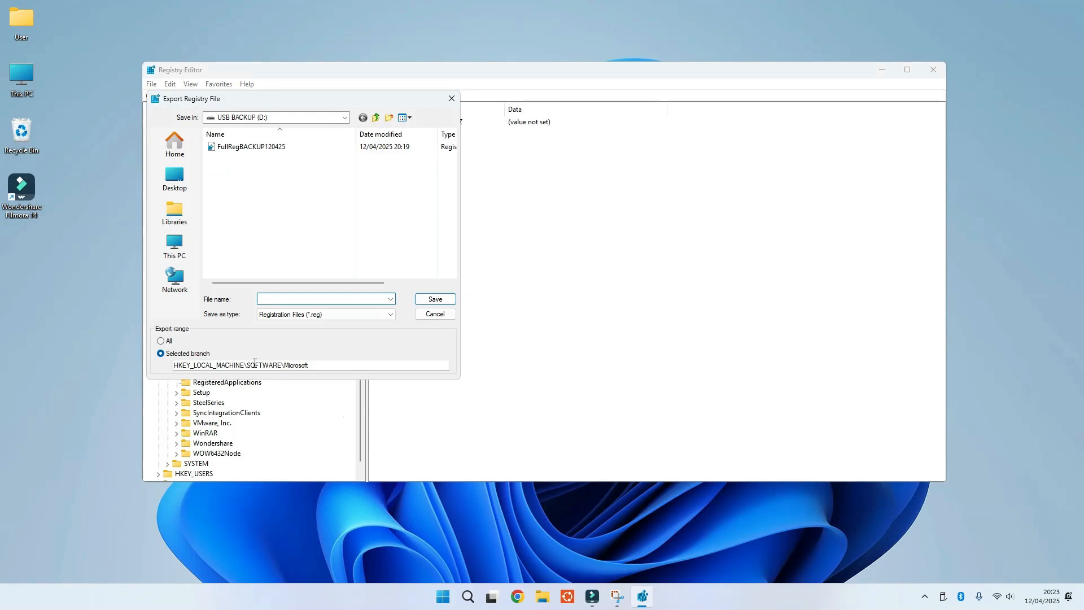
{"action": "type", "text": "MICROSOFT120425"}
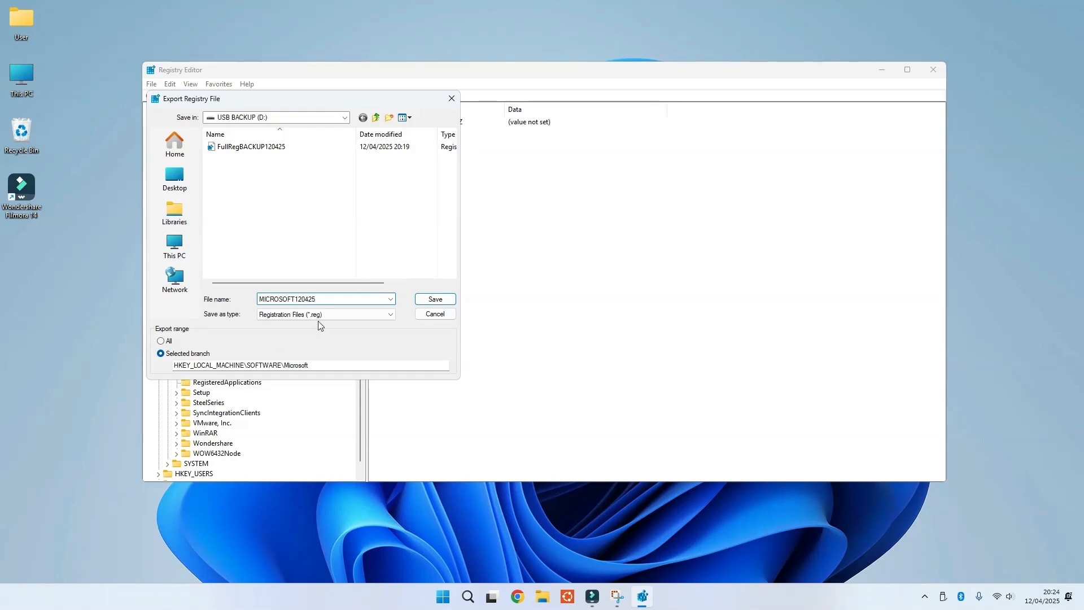
{"action": "left_click", "coordinate": [428, 299]}
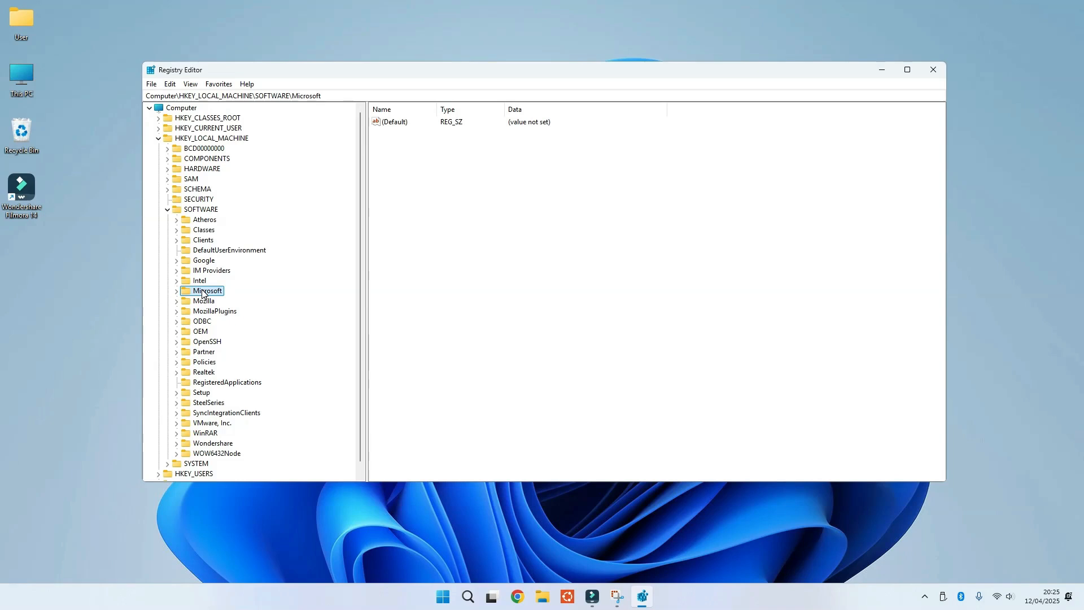
Import the MICROSOFT120425 registry file from USB BACKUP (D:).
{"action": "left_click", "coordinate": [151, 85]}
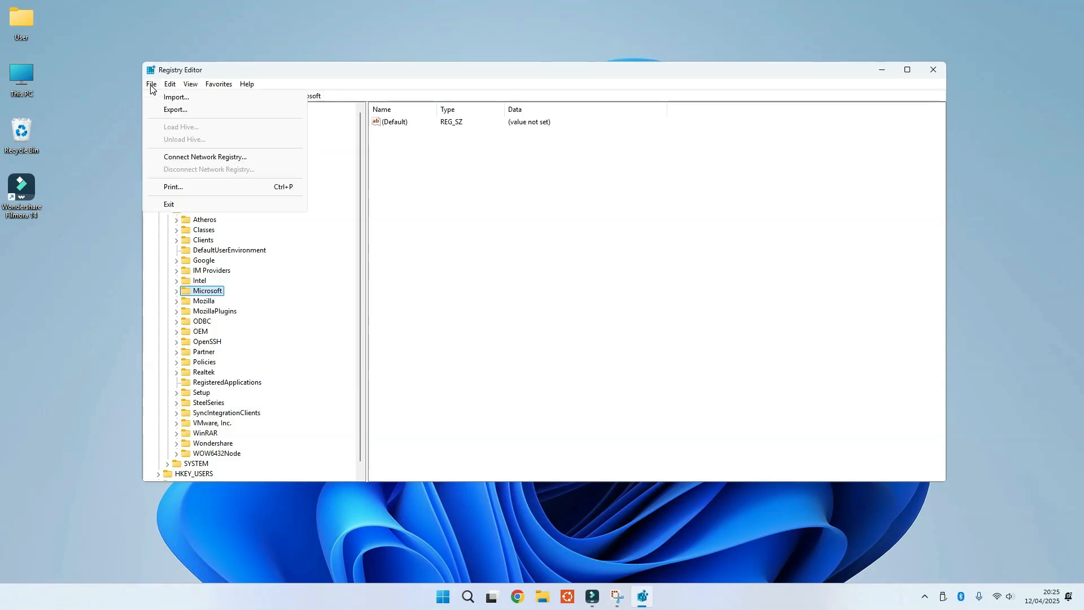
{"action": "left_click", "coordinate": [201, 98]}
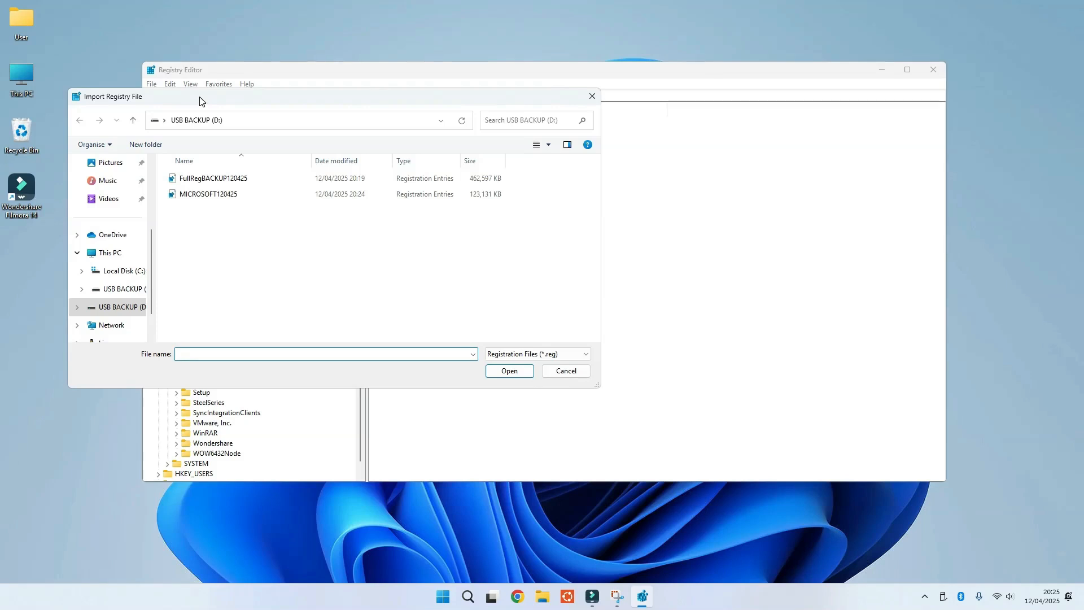
{"action": "double_click", "coordinate": [227, 195]}
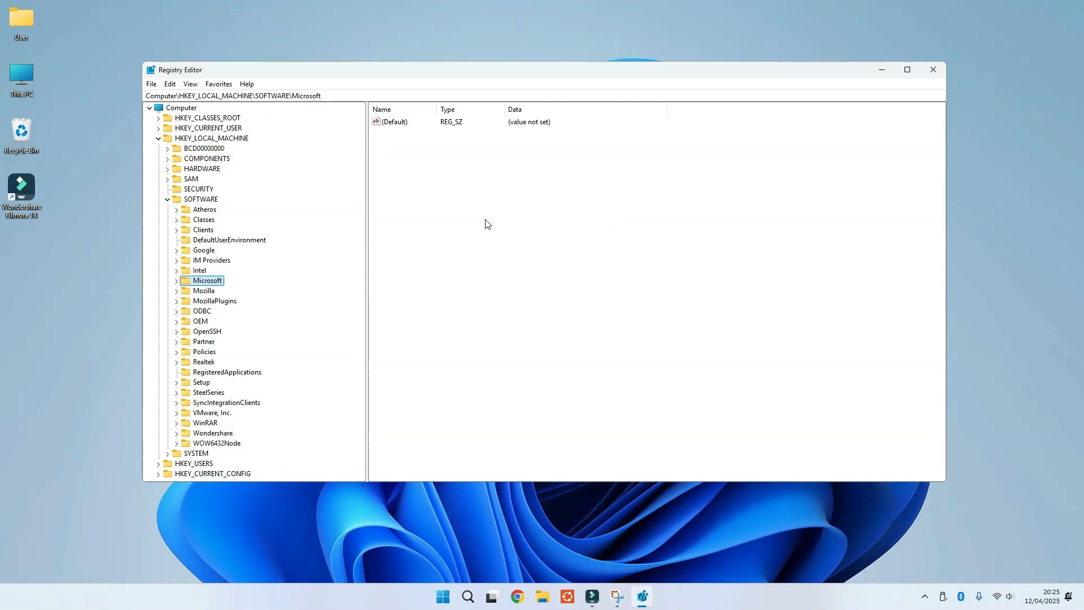
Import the full FullRegBACKUP120425 registry backup from USB BACKUP (D:) and wait for it to finish.
{"action": "left_click", "coordinate": [188, 112]}
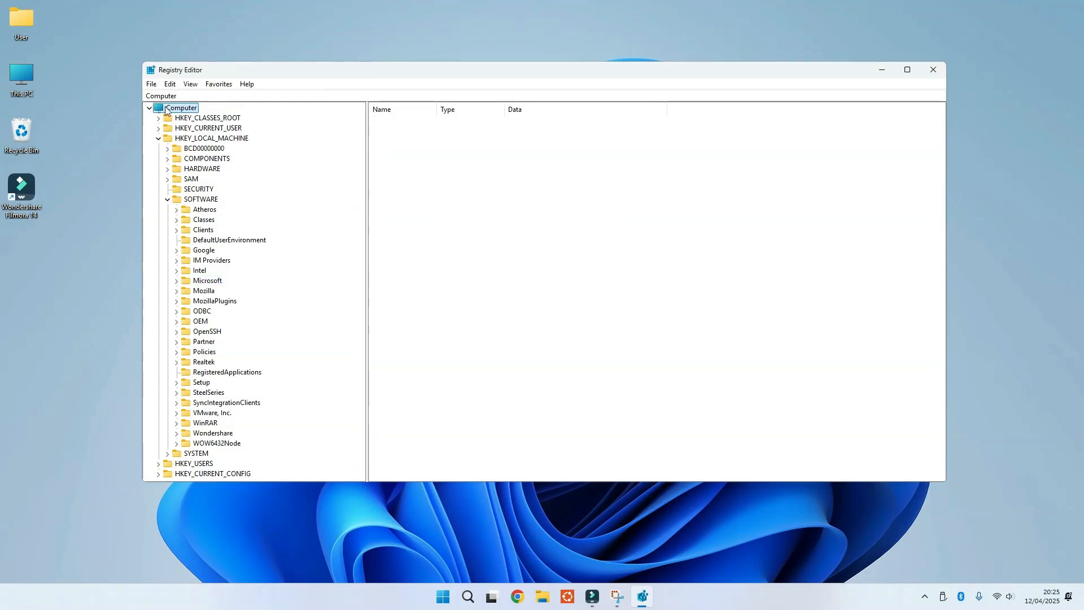
{"action": "left_click", "coordinate": [152, 85]}
{"action": "left_click", "coordinate": [174, 97]}
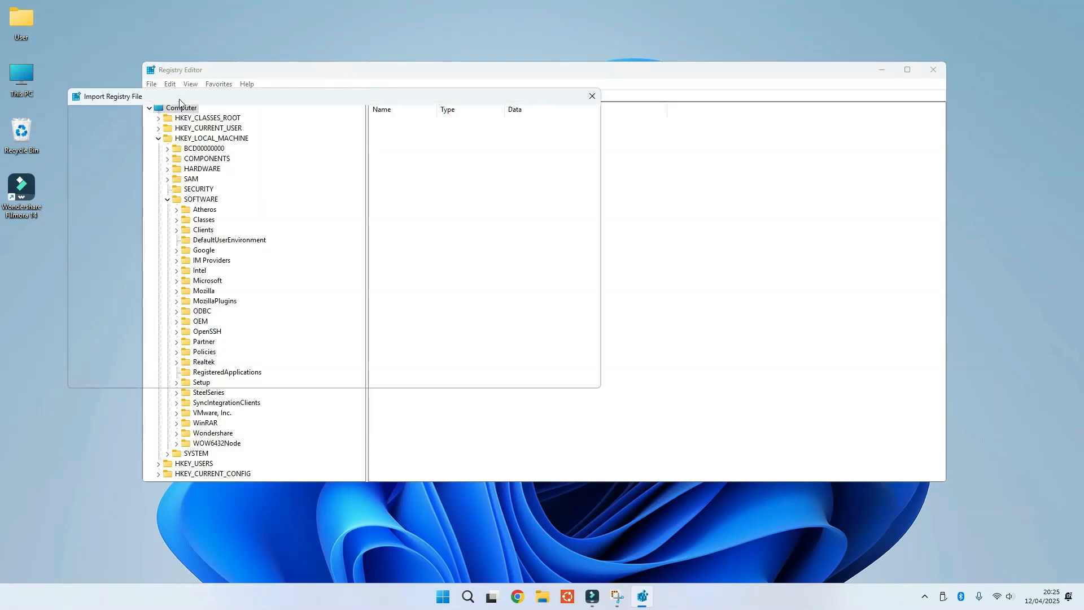
{"action": "double_click", "coordinate": [209, 183]}
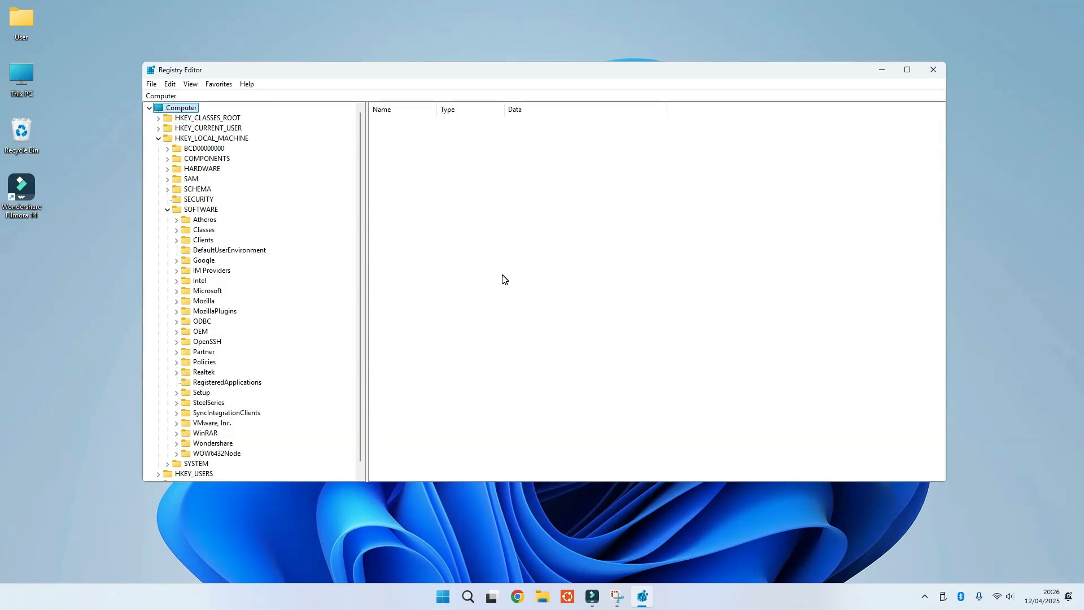
{"action": "left_click", "coordinate": [665, 300]}
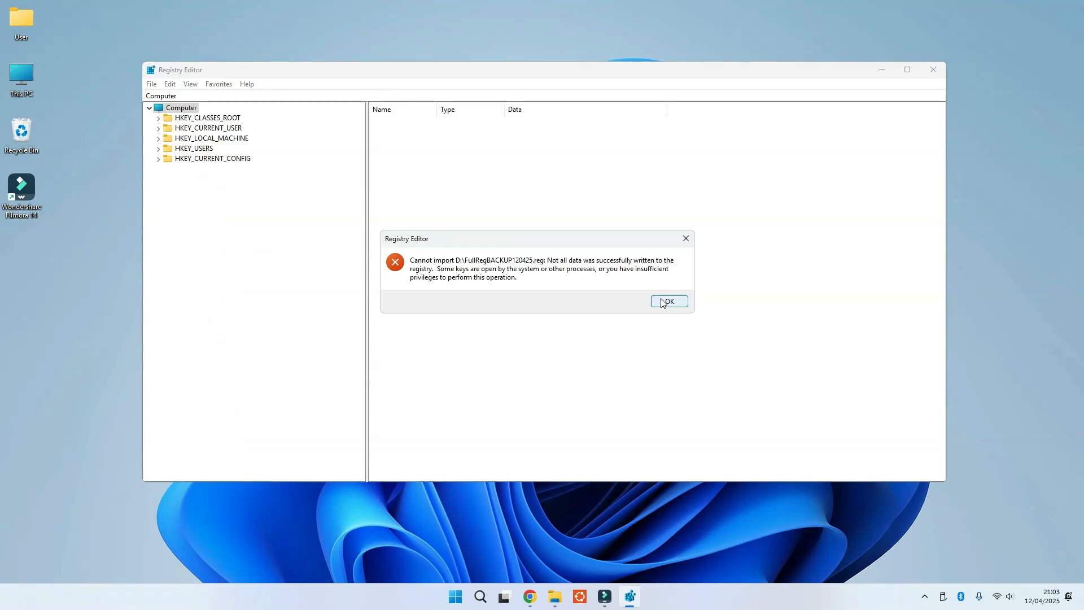
{"action": "left_click", "coordinate": [670, 301]}
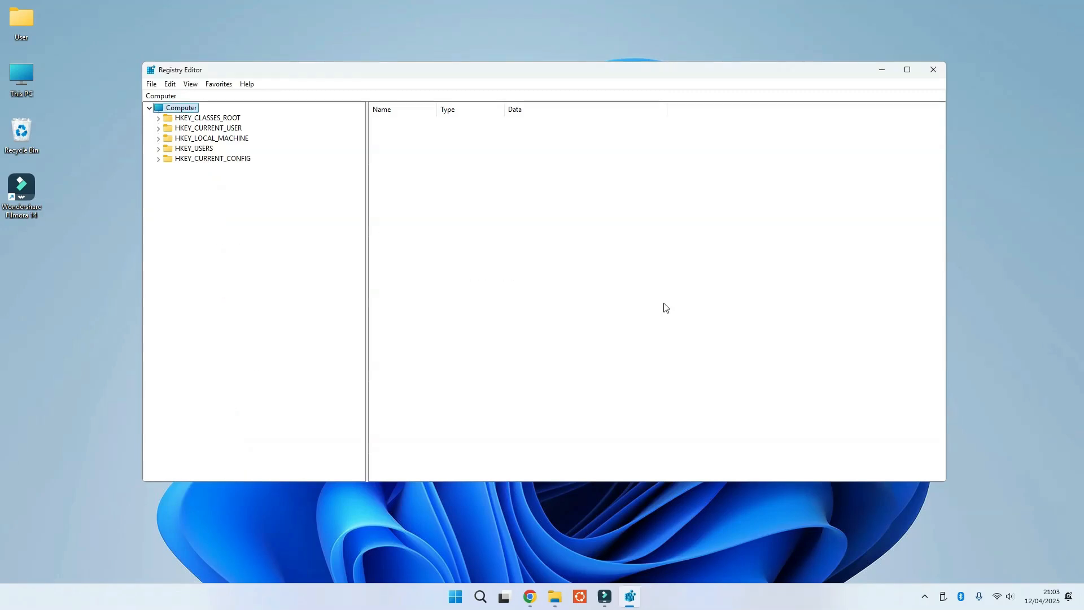
Close Registry Editor and reopen it with Run as administrator from a Start search for reged.
{"action": "left_click", "coordinate": [931, 70]}
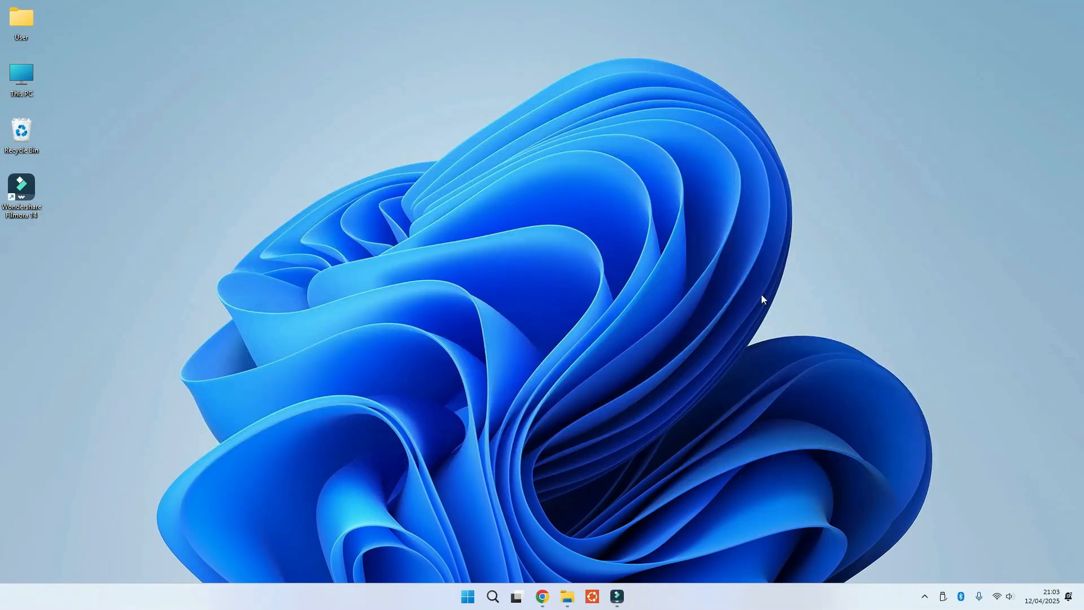
{"action": "left_click", "coordinate": [461, 598]}
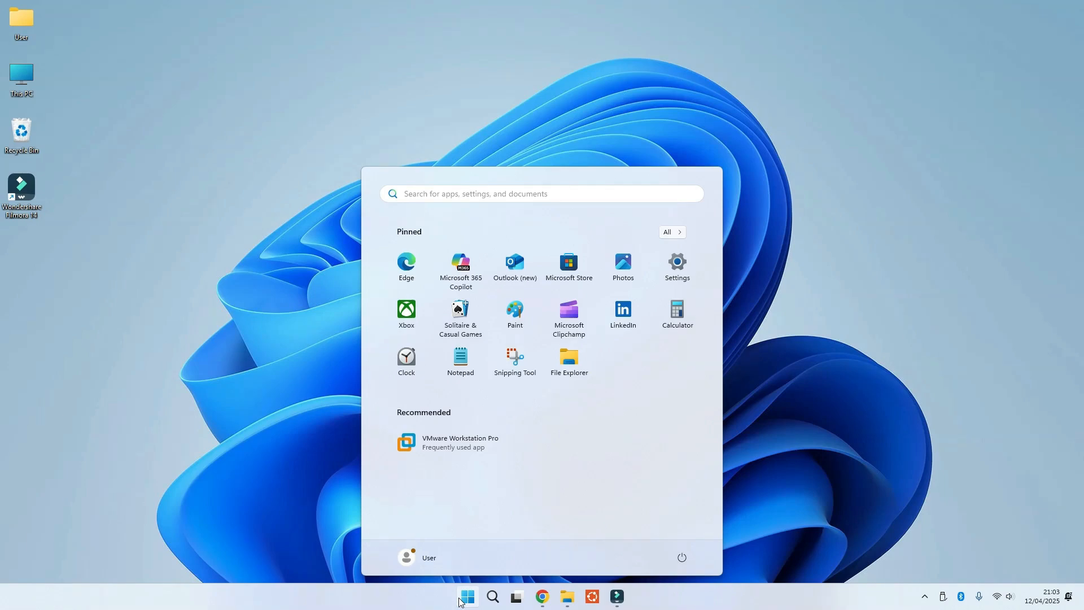
{"action": "type", "text": "reged"}
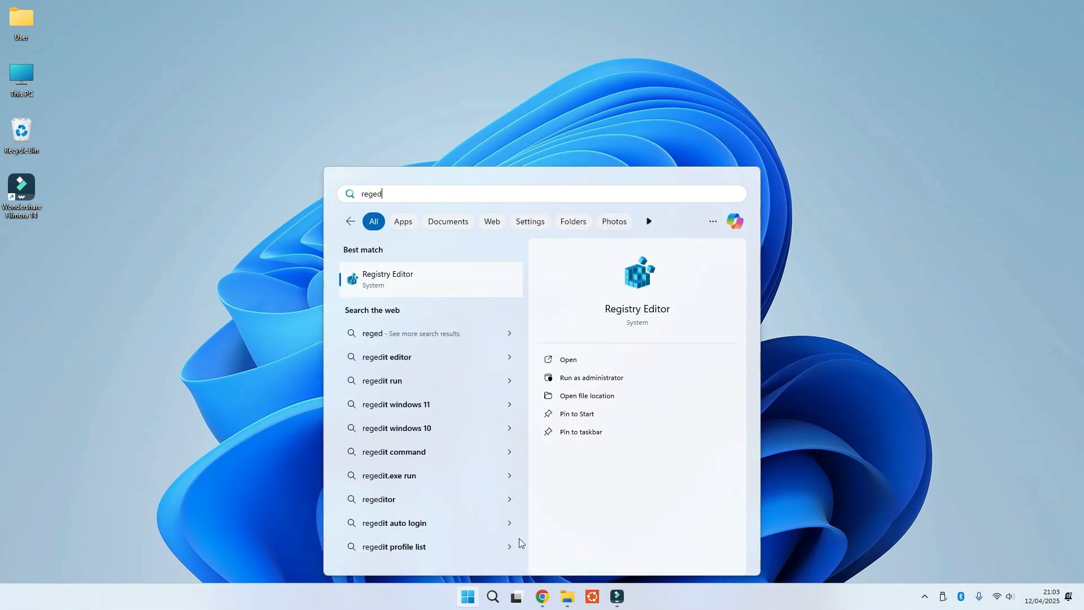
{"action": "left_click", "coordinate": [601, 377]}
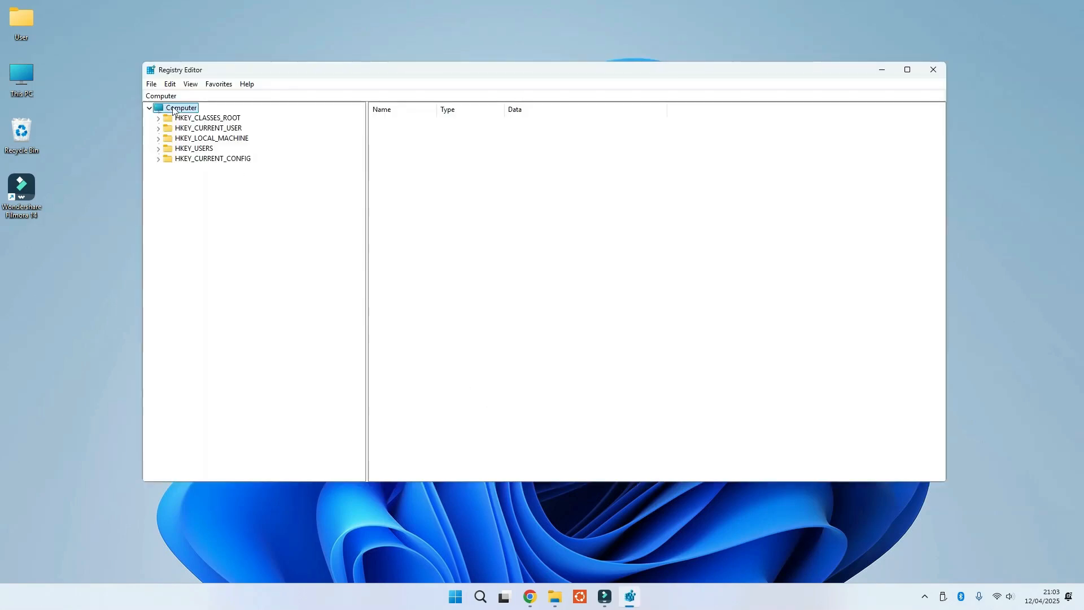
Import the FullRegBACKUP120425 registry file from USB BACKUP (D:) again in the elevated Registry Editor.
{"action": "left_click", "coordinate": [152, 85]}
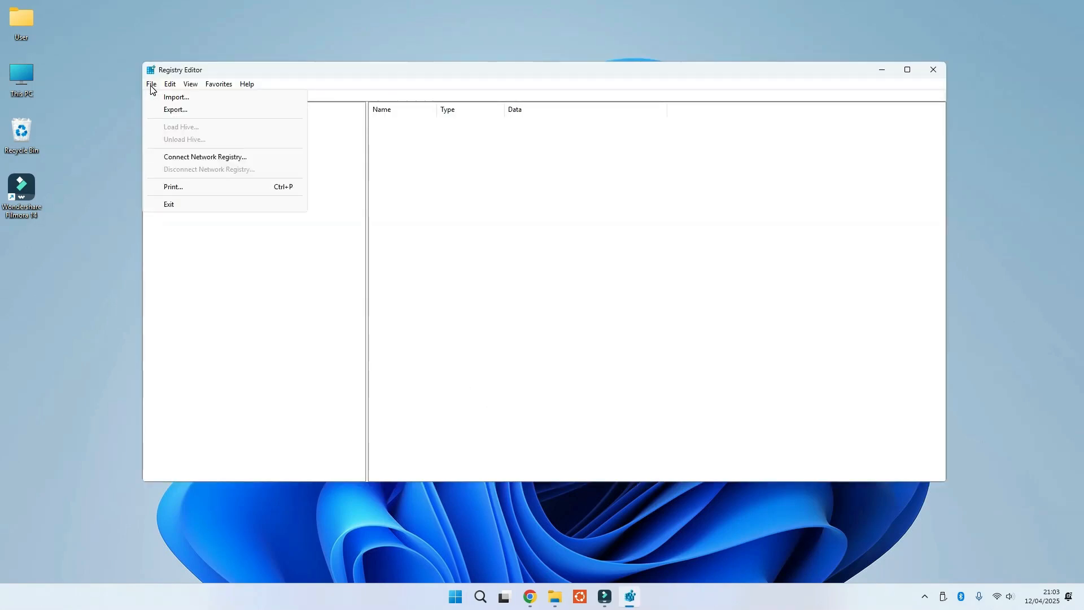
{"action": "left_click", "coordinate": [170, 97]}
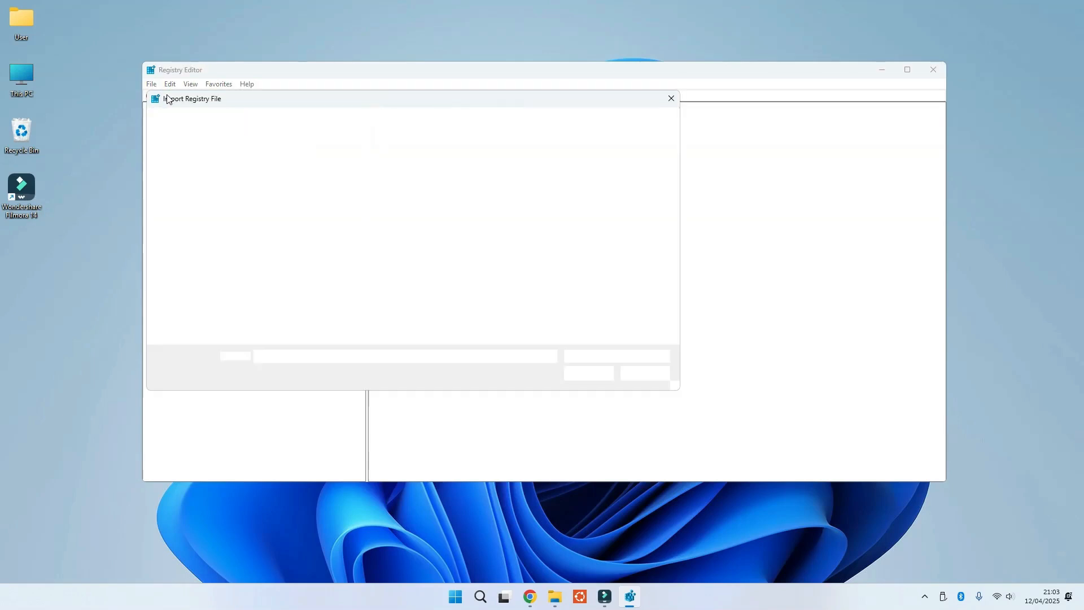
{"action": "scroll", "coordinate": [201, 290], "scroll_direction": "down", "scroll_amount": 2}
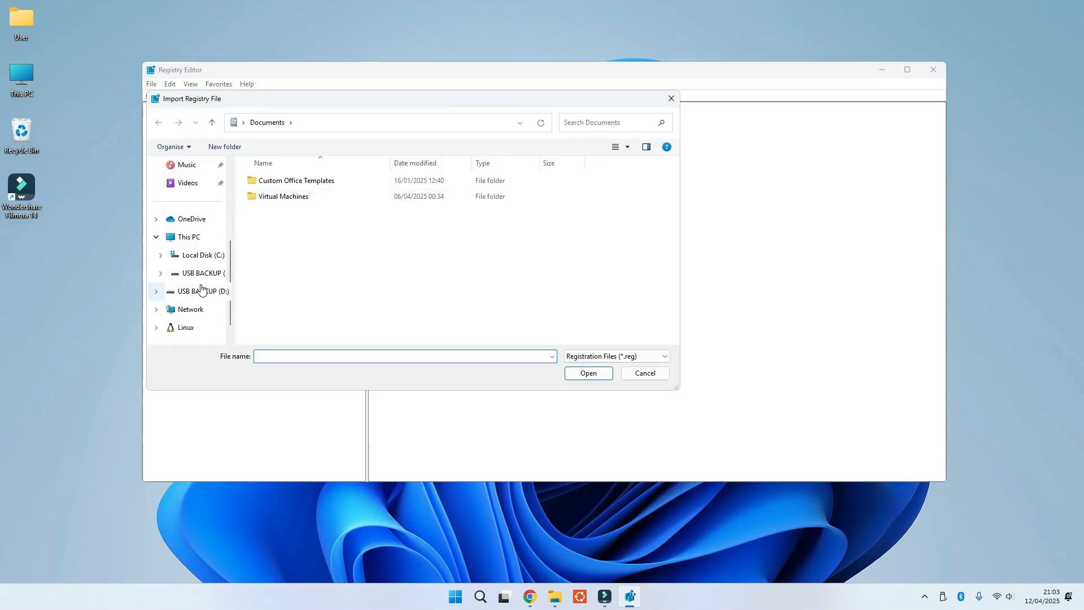
{"action": "left_click", "coordinate": [197, 274]}
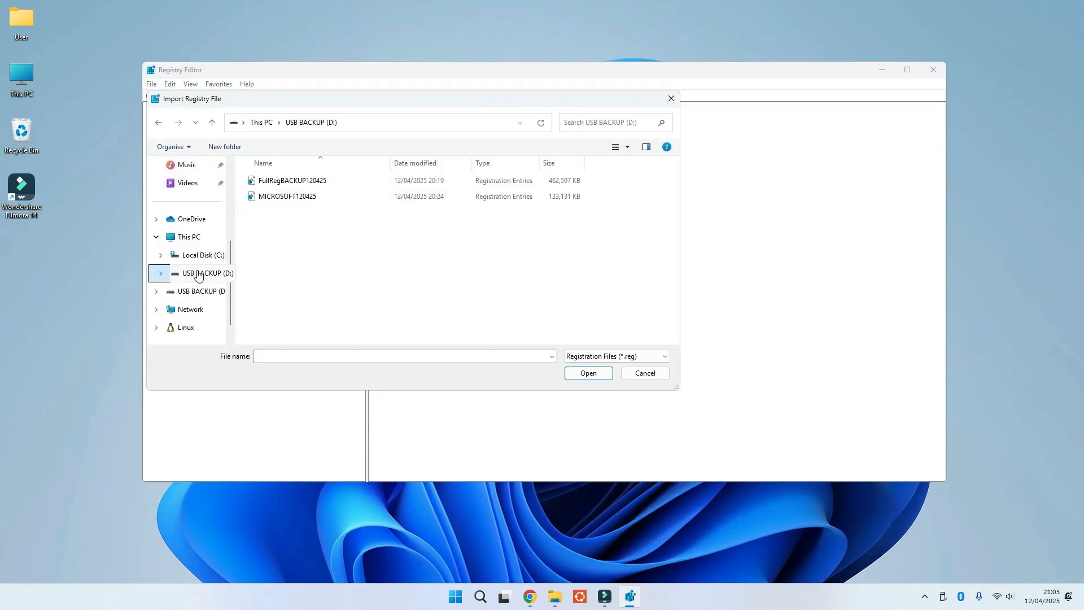
{"action": "double_click", "coordinate": [292, 181]}
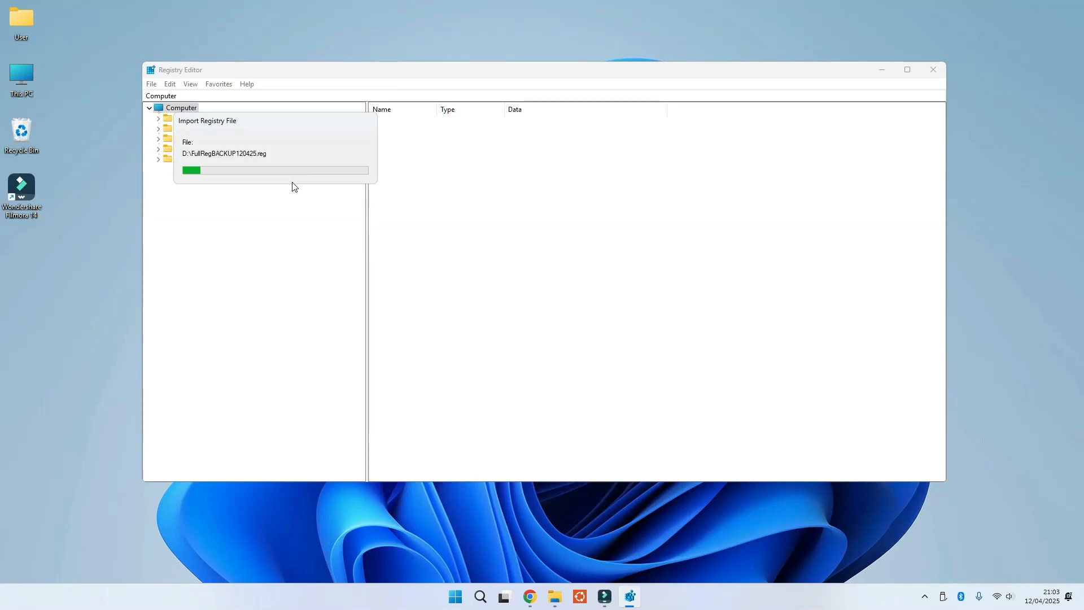